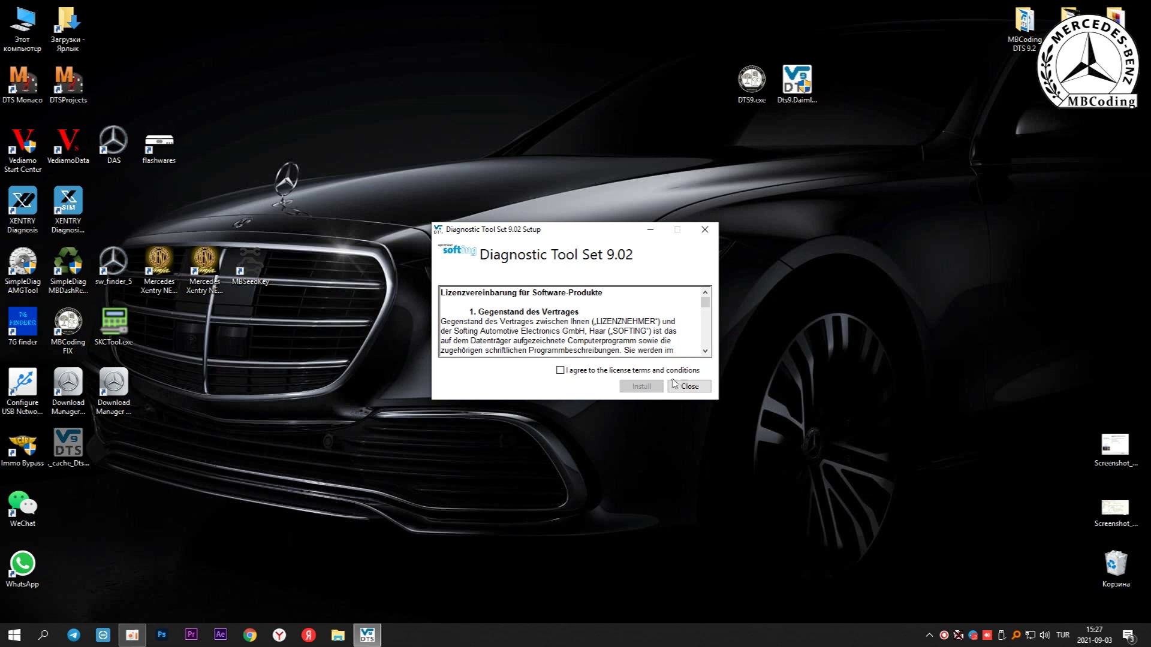
Accept the Diagnostic Tool Set 9.02 license terms and conditions
click(637, 370)
Install Diagnostic Tool Set 9.02 and close the installer once installation completes
click(645, 387)
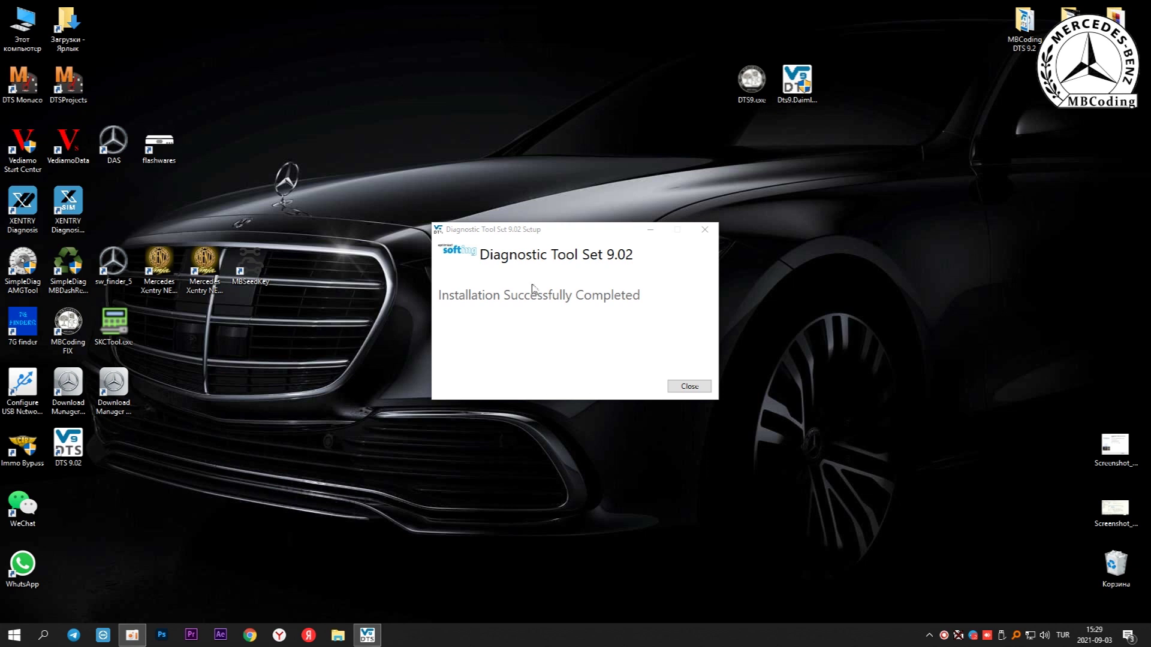
click(678, 386)
Move the DTS 9.02 shortcut to the top row, run it as administrator, and acknowledge the liability warning
drag(67, 447, 113, 96)
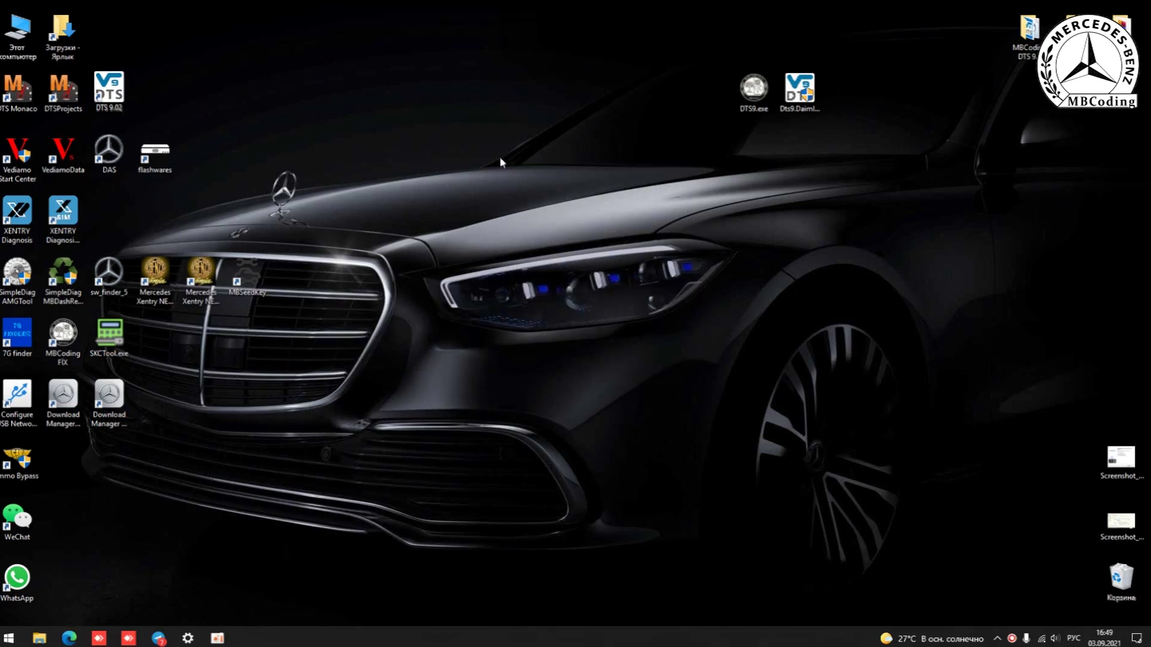
click(109, 91)
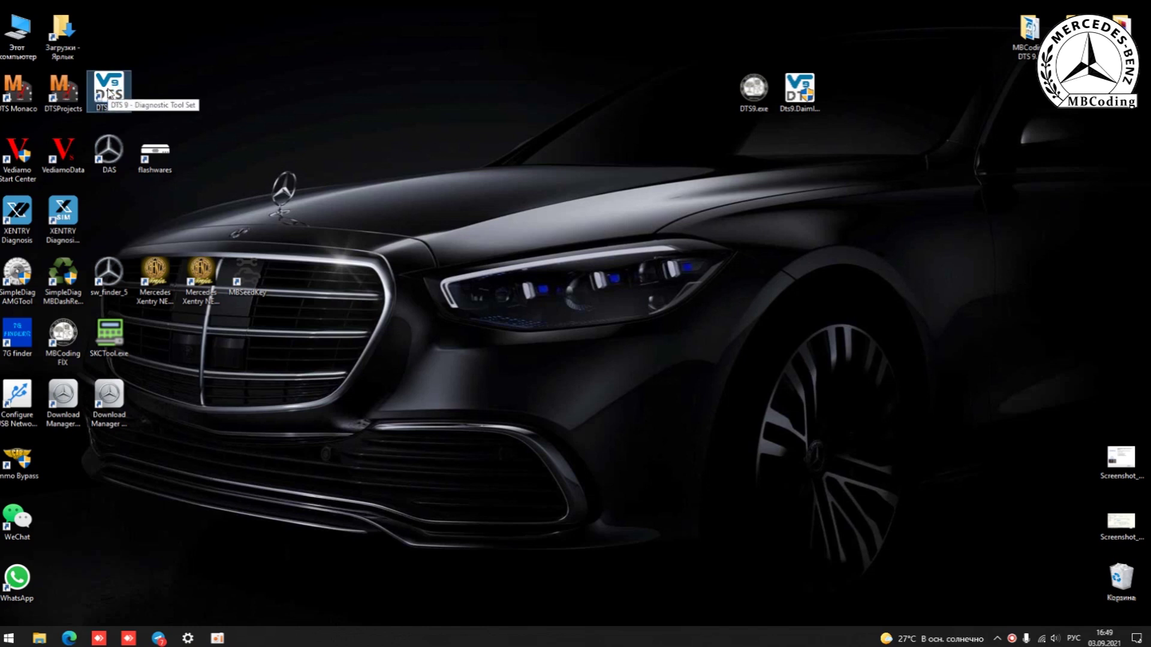
right_click(110, 93)
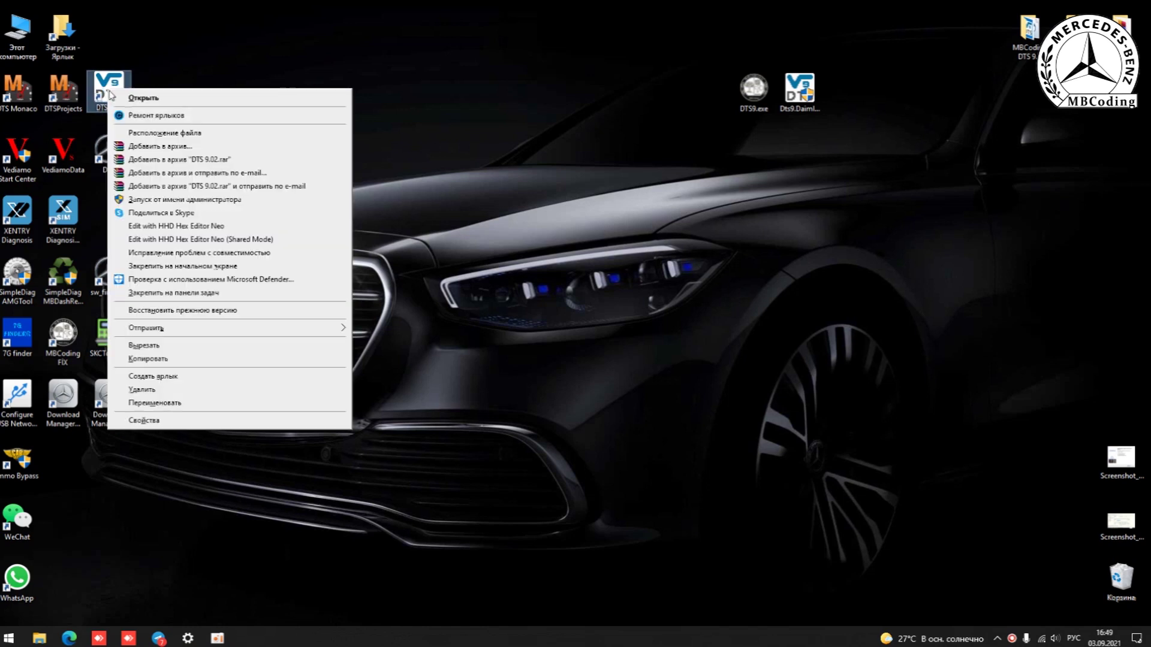
click(152, 200)
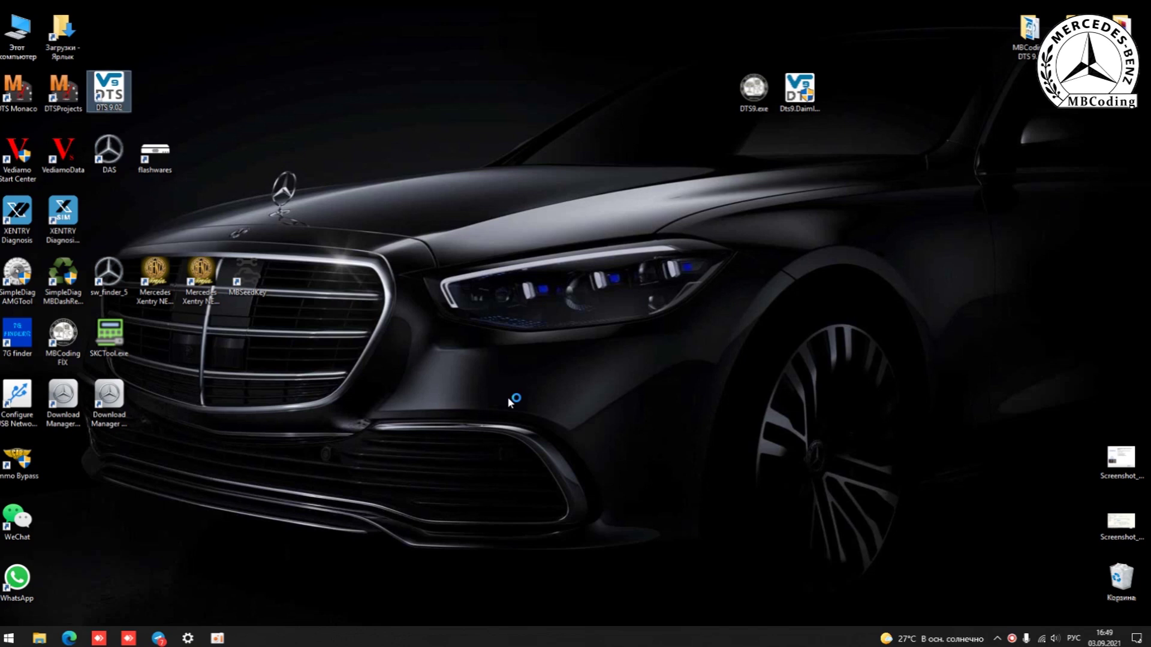
click(627, 373)
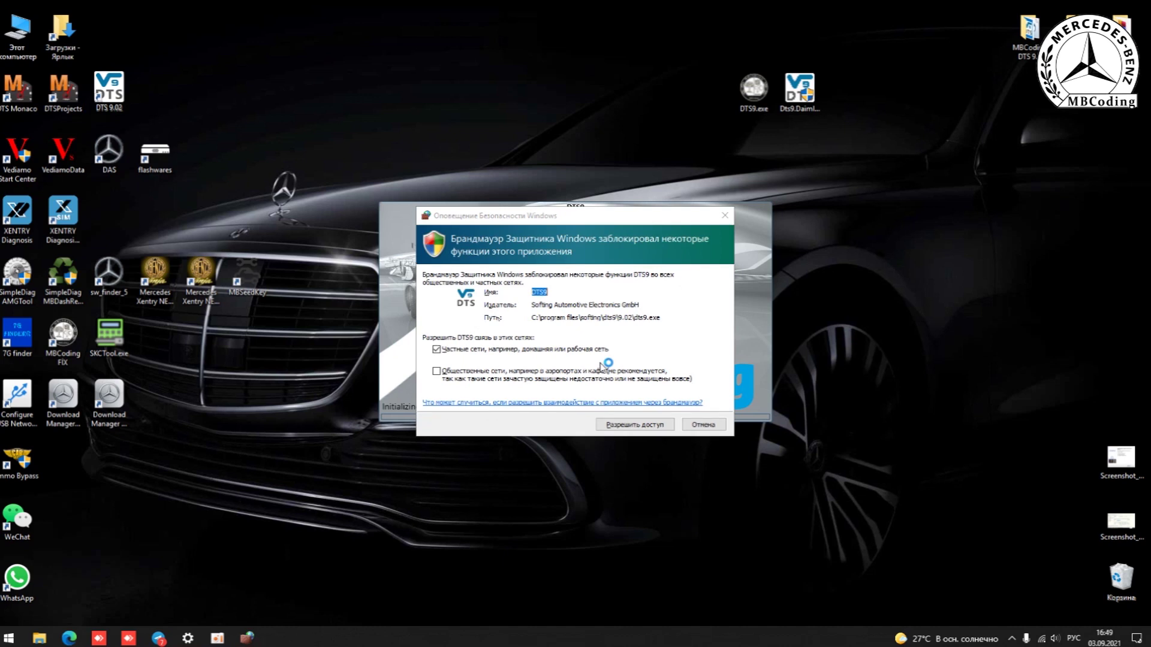
Allow DTS9 through Windows Defender Firewall and dismiss the Activate Softing Product window
click(637, 427)
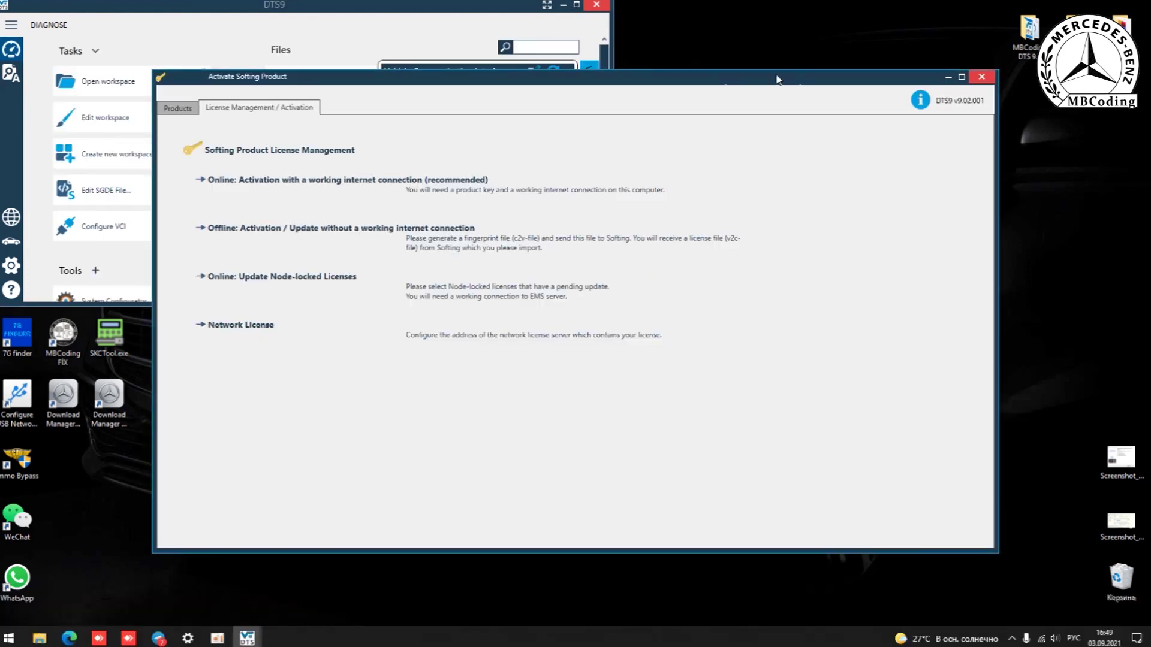
click(981, 76)
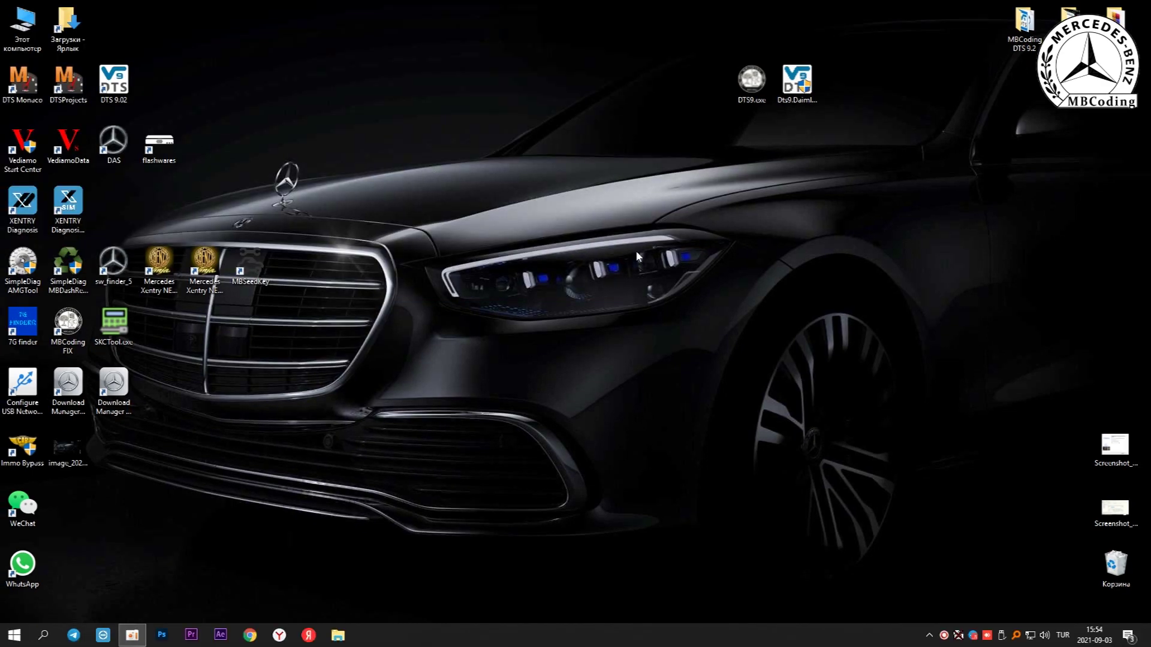
Run the DTS9.exe patch as administrator, enter the installer password, and install it with full components, no desktop shortcut
right_click(758, 81)
click(783, 112)
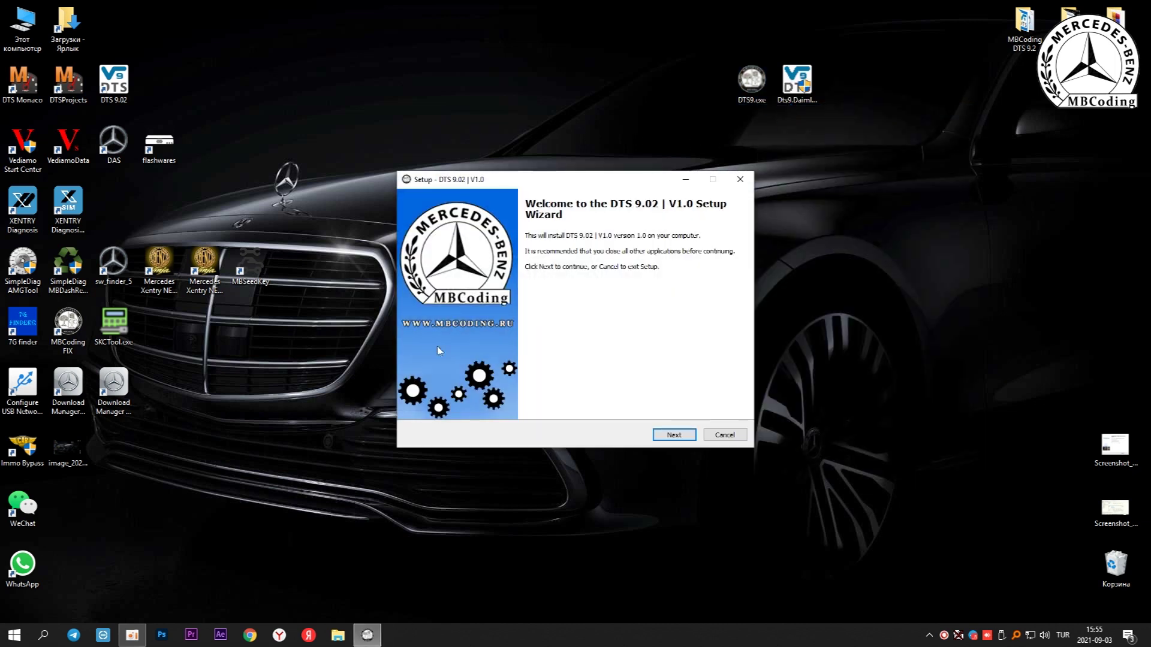
click(674, 435)
text(********)
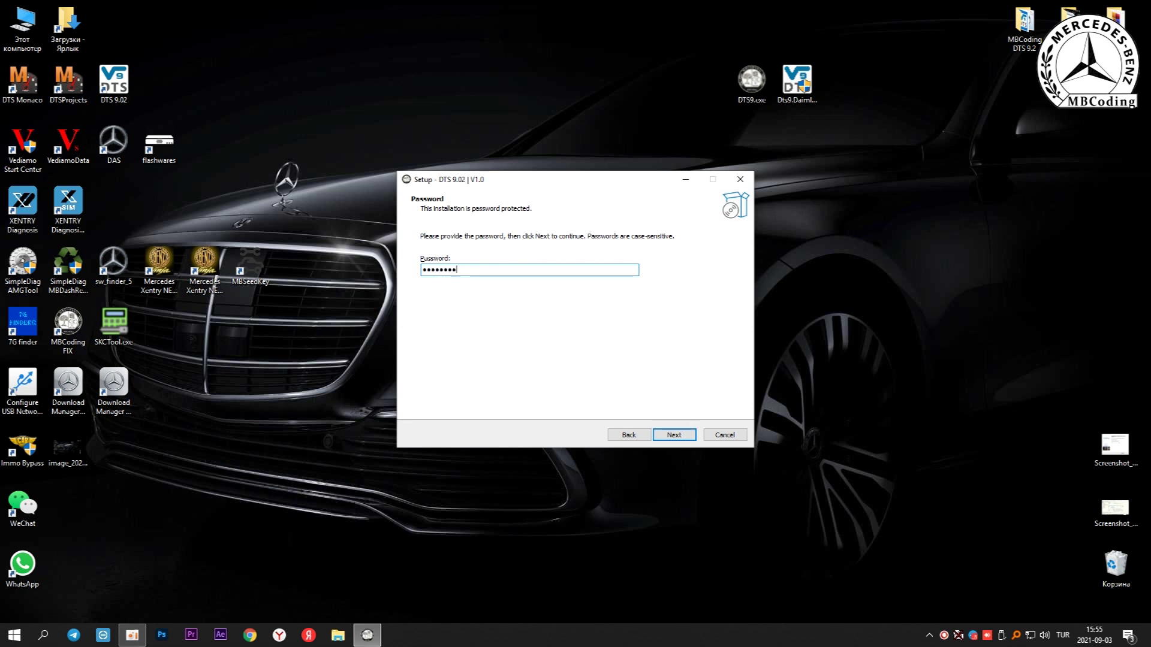
key(Return)
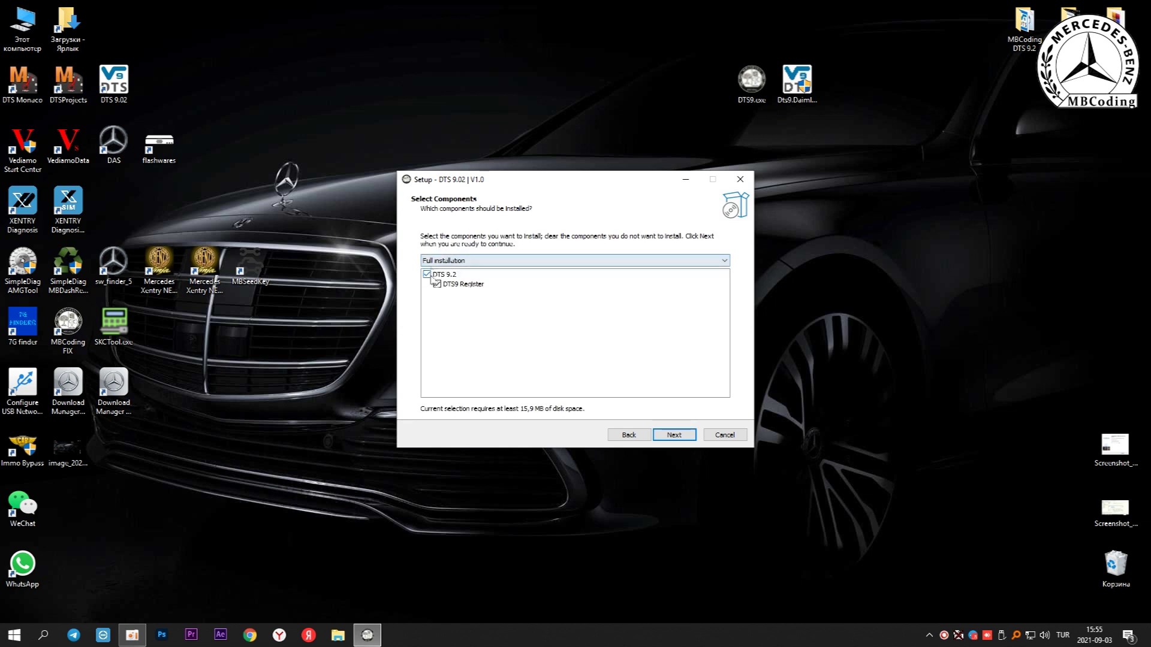
click(676, 436)
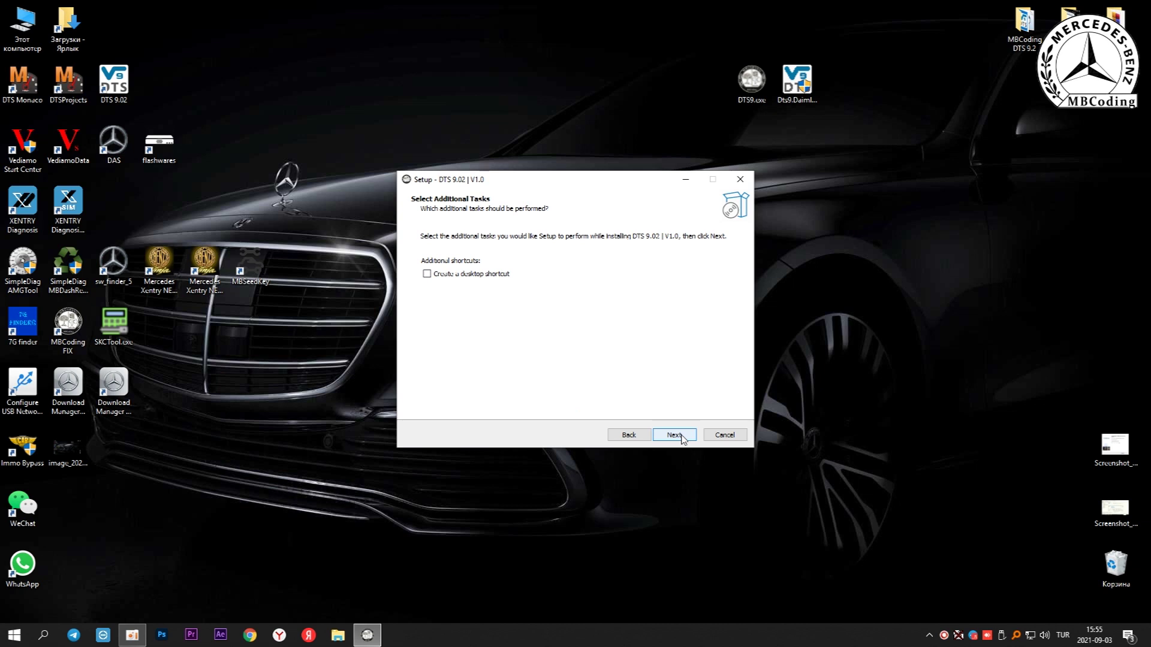
click(682, 437)
click(673, 435)
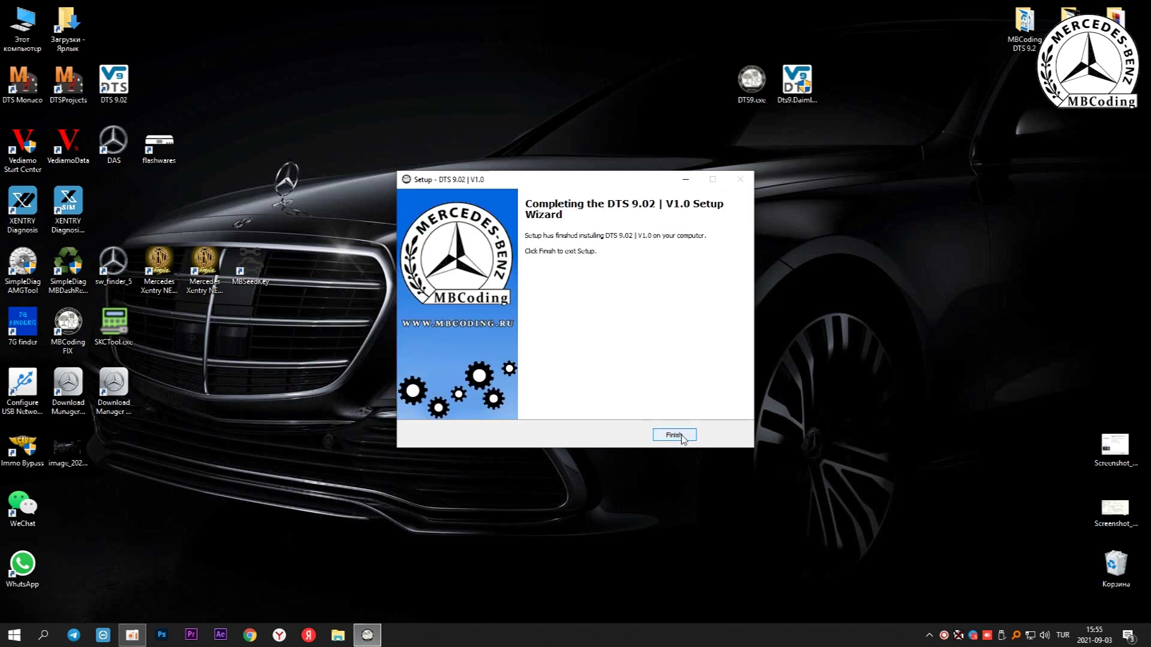
click(674, 435)
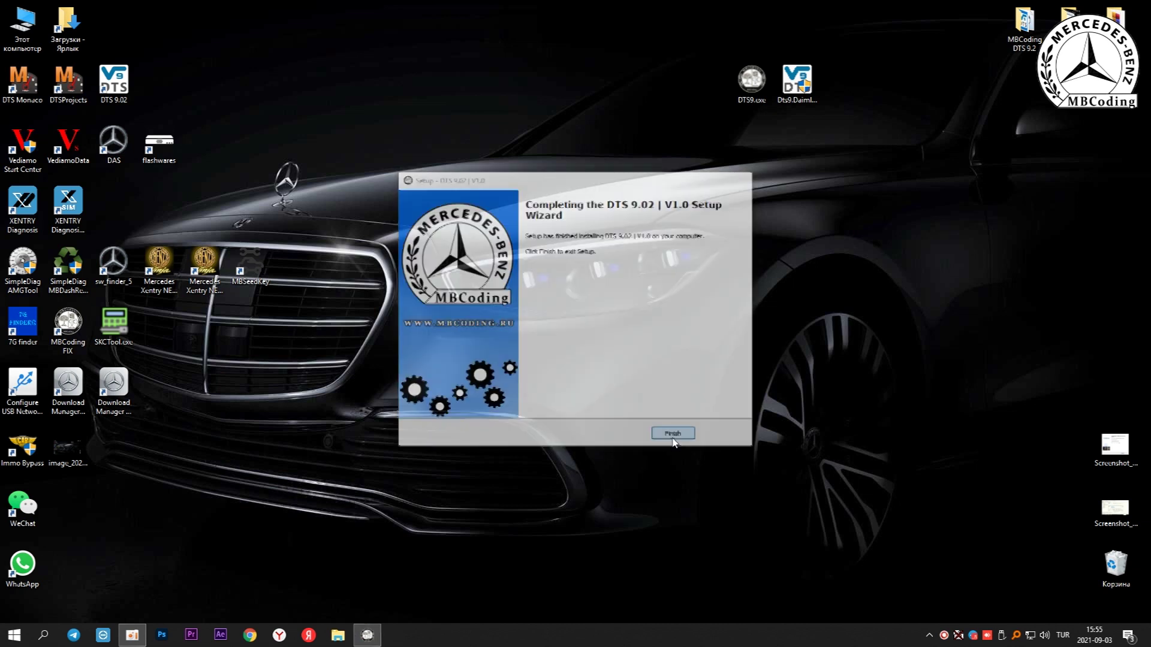
Launch DTS 9.02 as administrator from its shortcut and acknowledge the liability warning
right_click(129, 85)
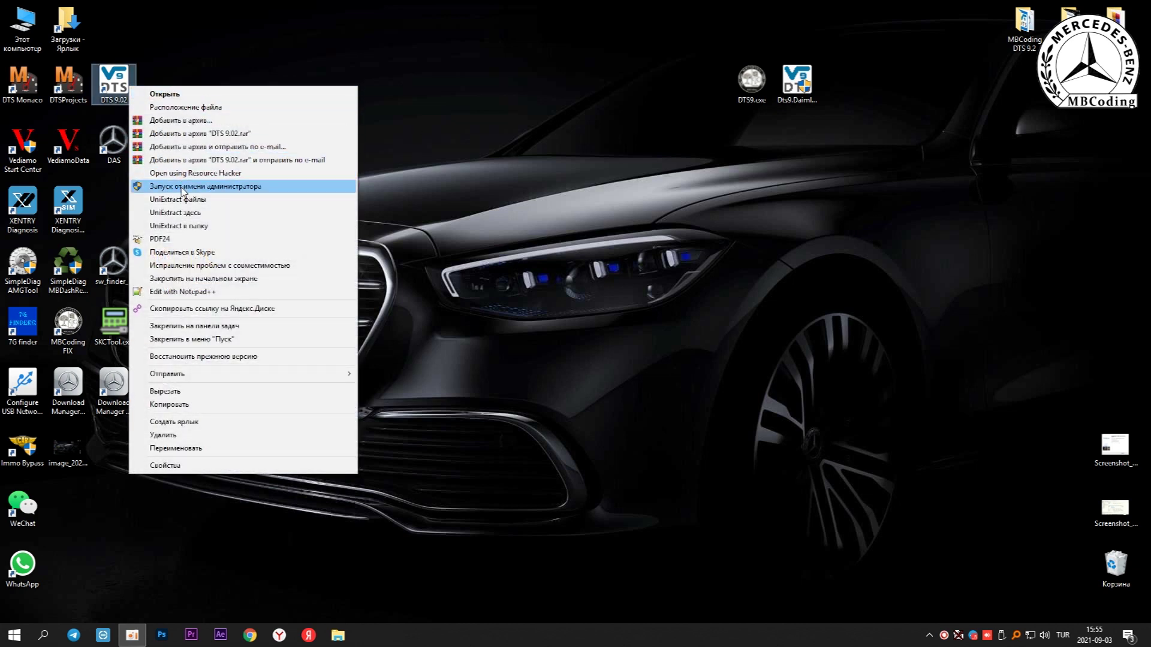
click(213, 186)
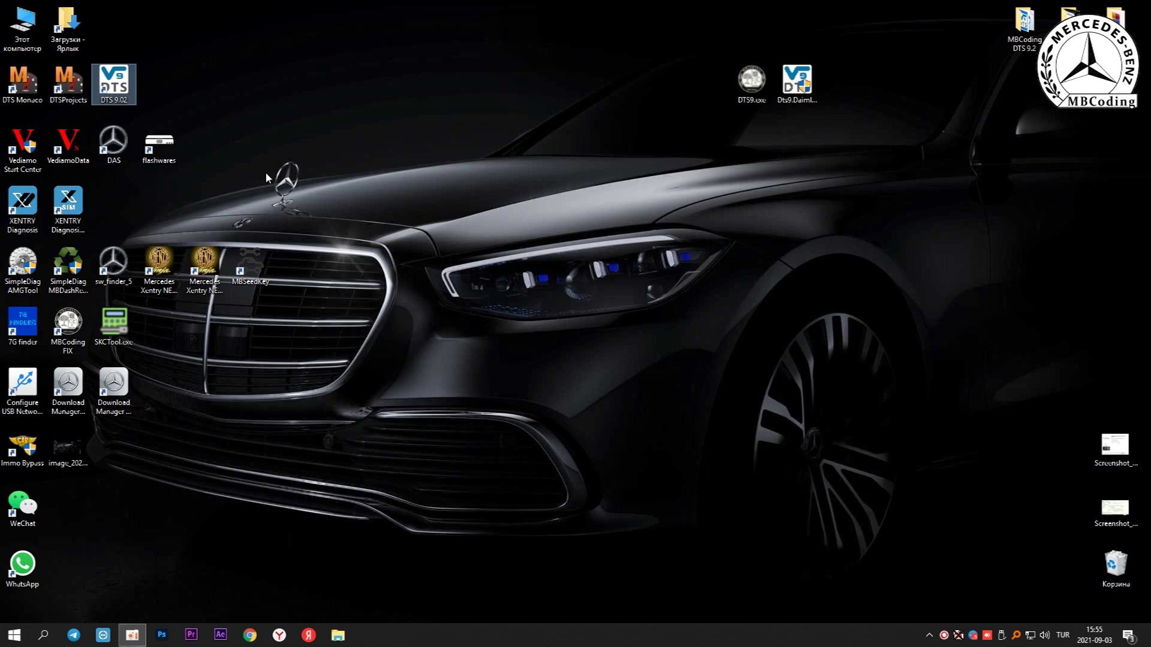
click(652, 371)
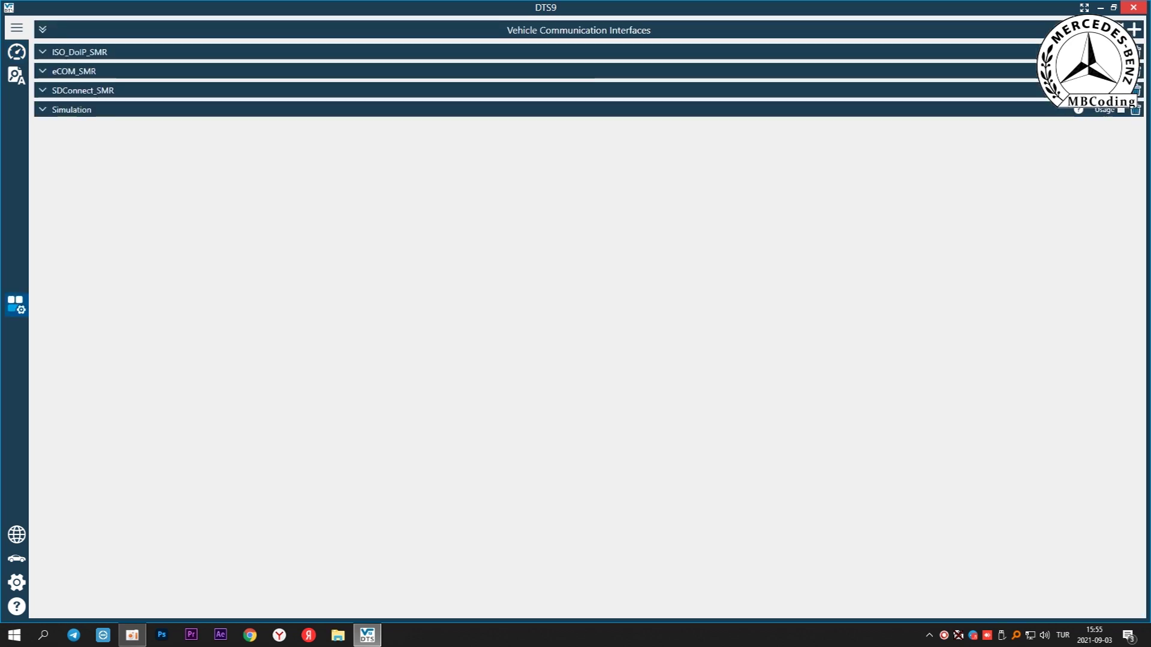
Add a new communication interface named 'OpenPort2'
click(1134, 30)
click(540, 236)
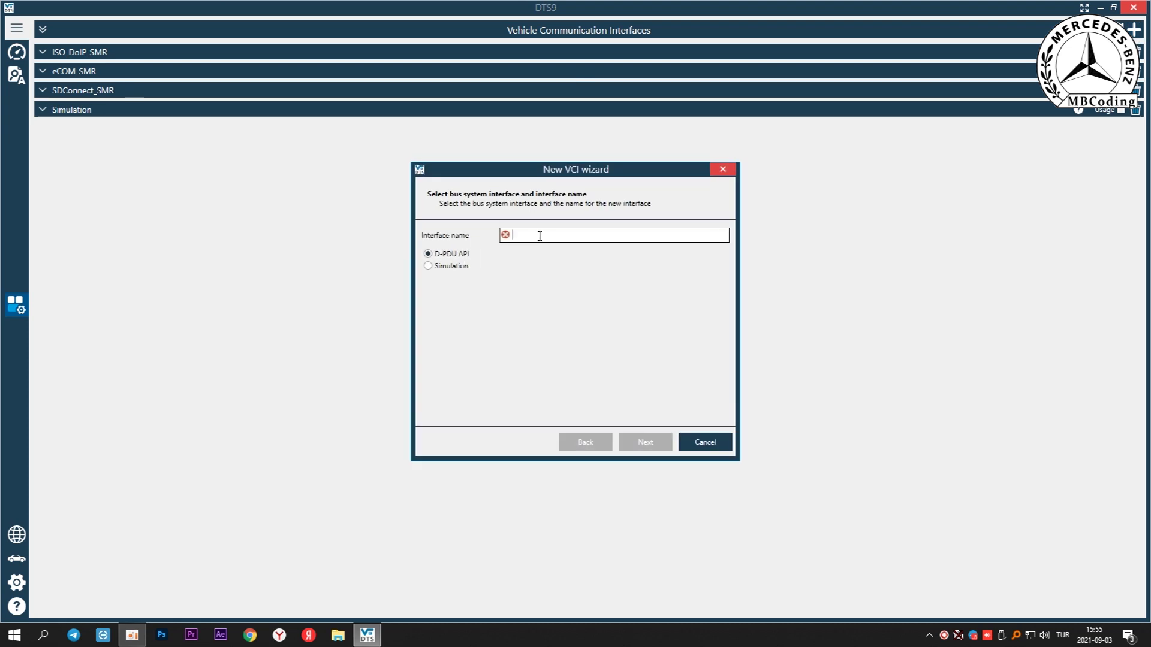
text(OpenPort2)
click(648, 436)
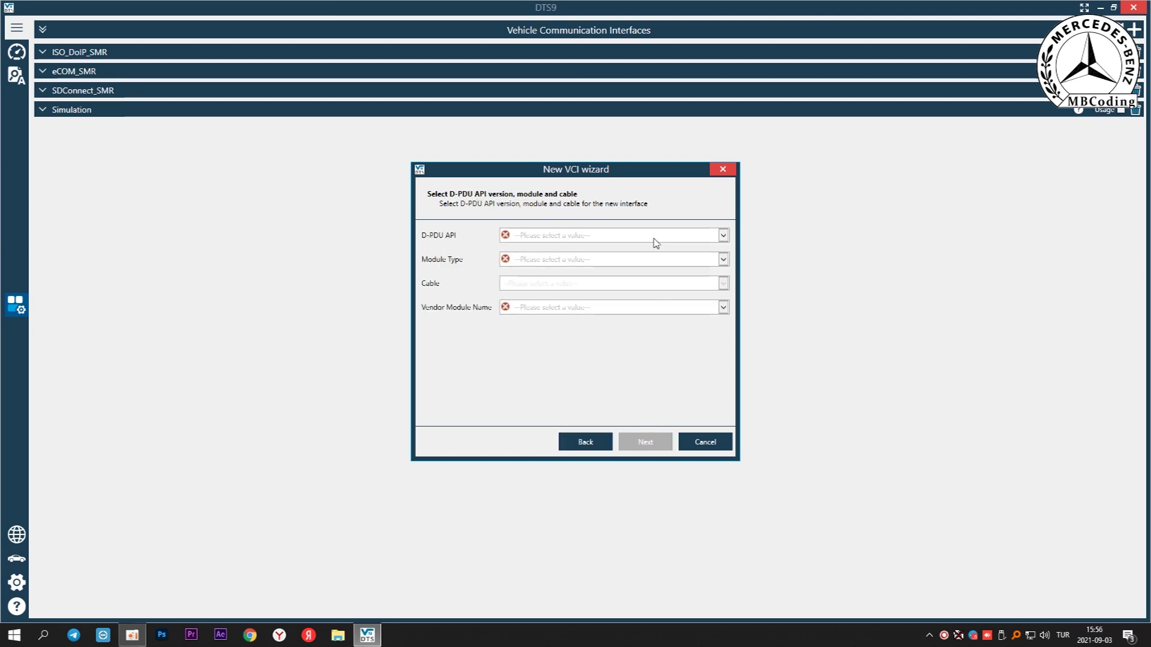
Choose Softing EDIC_D_PDU_API_11_28_025, module type J2534, cable J1962_CARB and the OpenPort vendor module
click(653, 239)
click(648, 278)
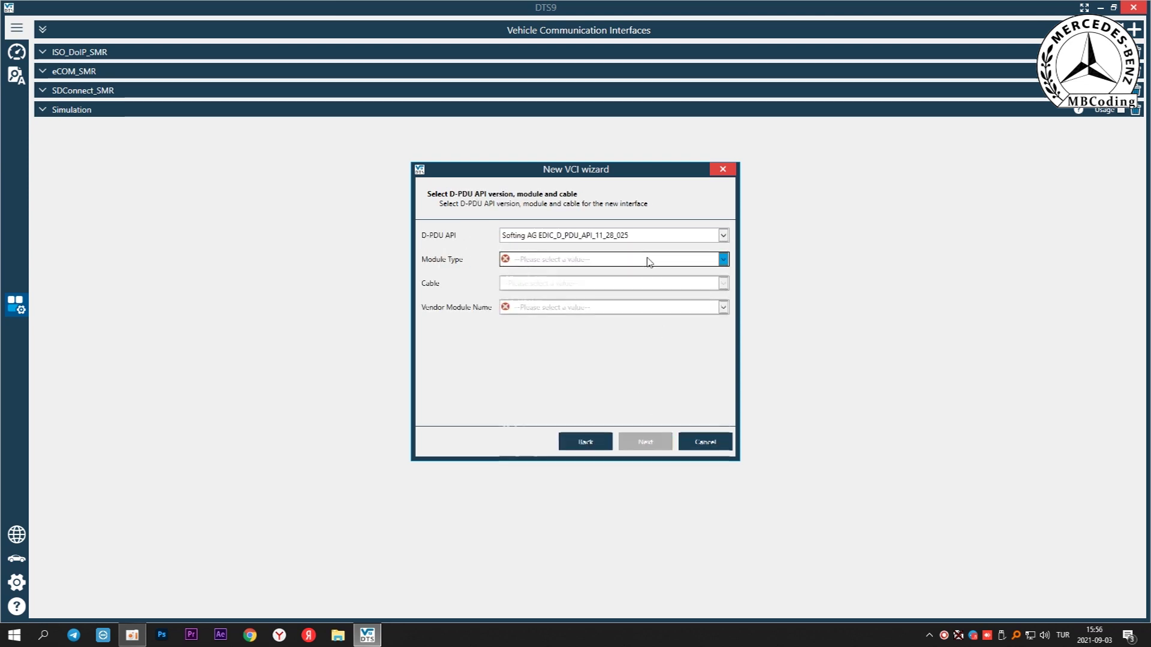
click(649, 262)
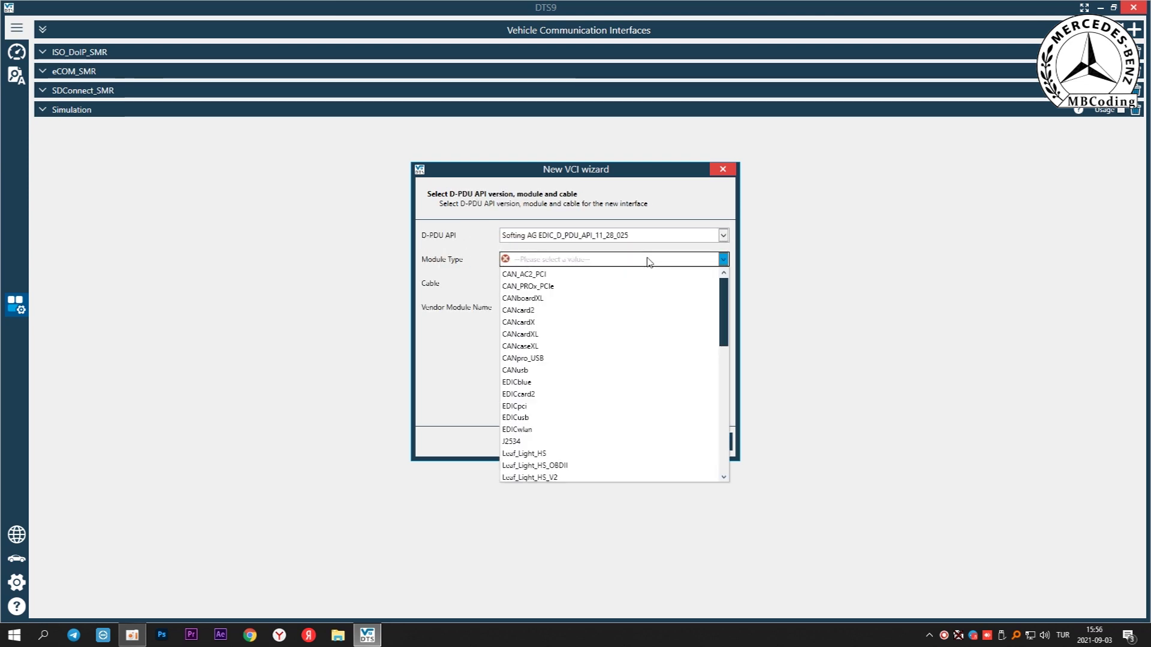
click(527, 442)
click(557, 284)
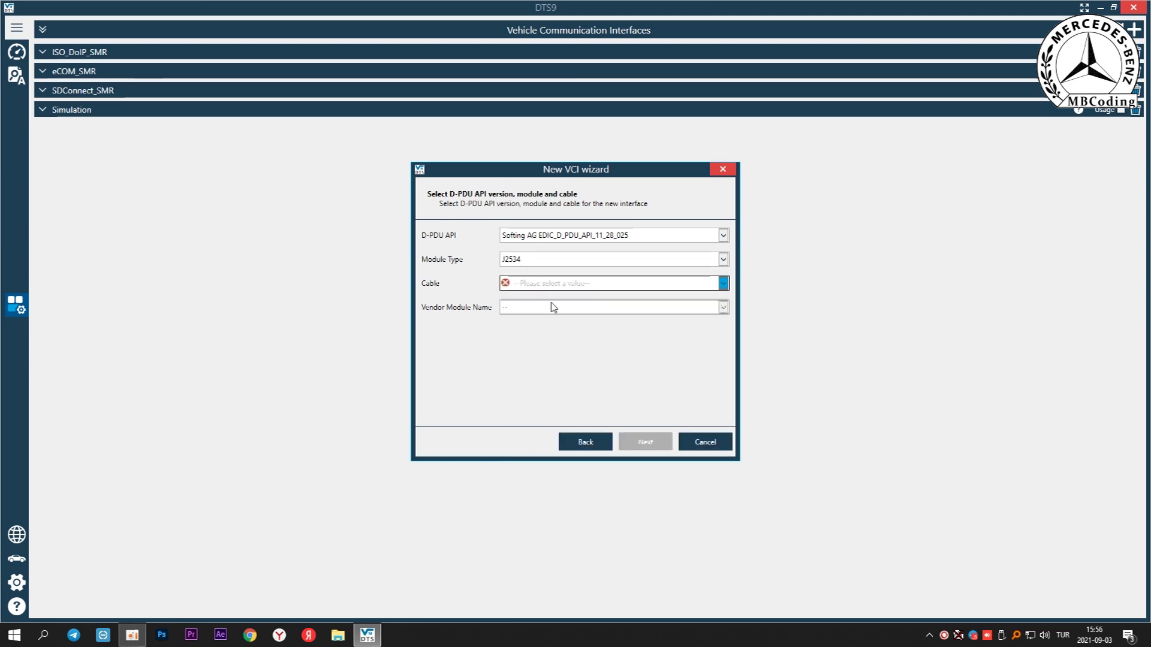
click(552, 300)
click(550, 308)
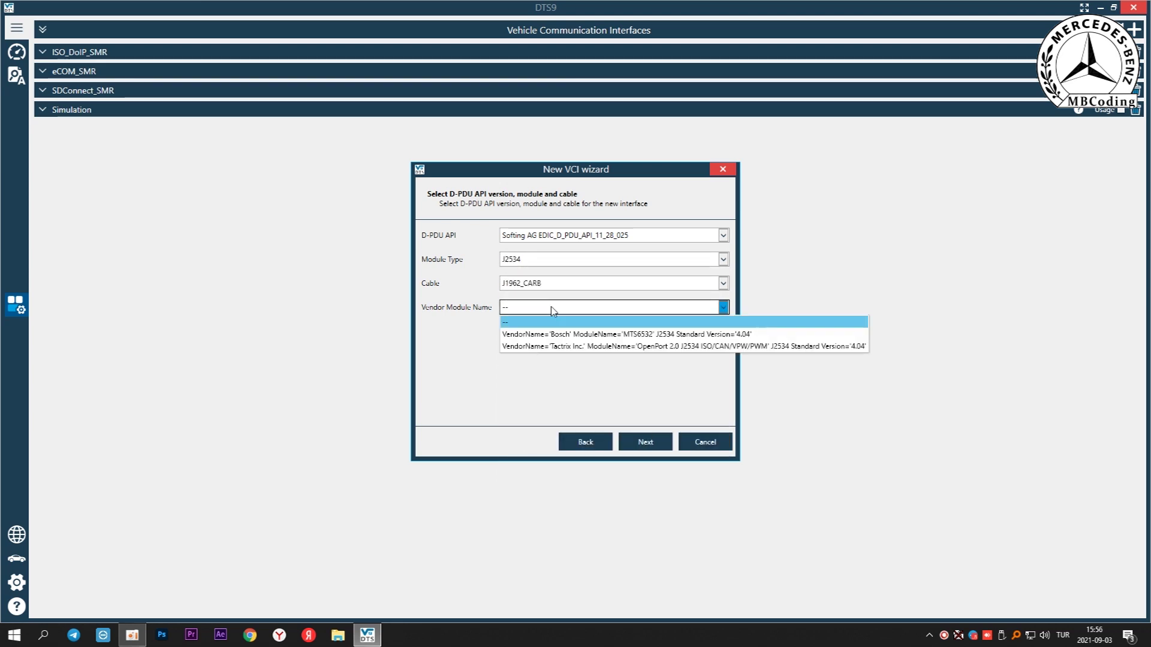
click(626, 349)
click(646, 442)
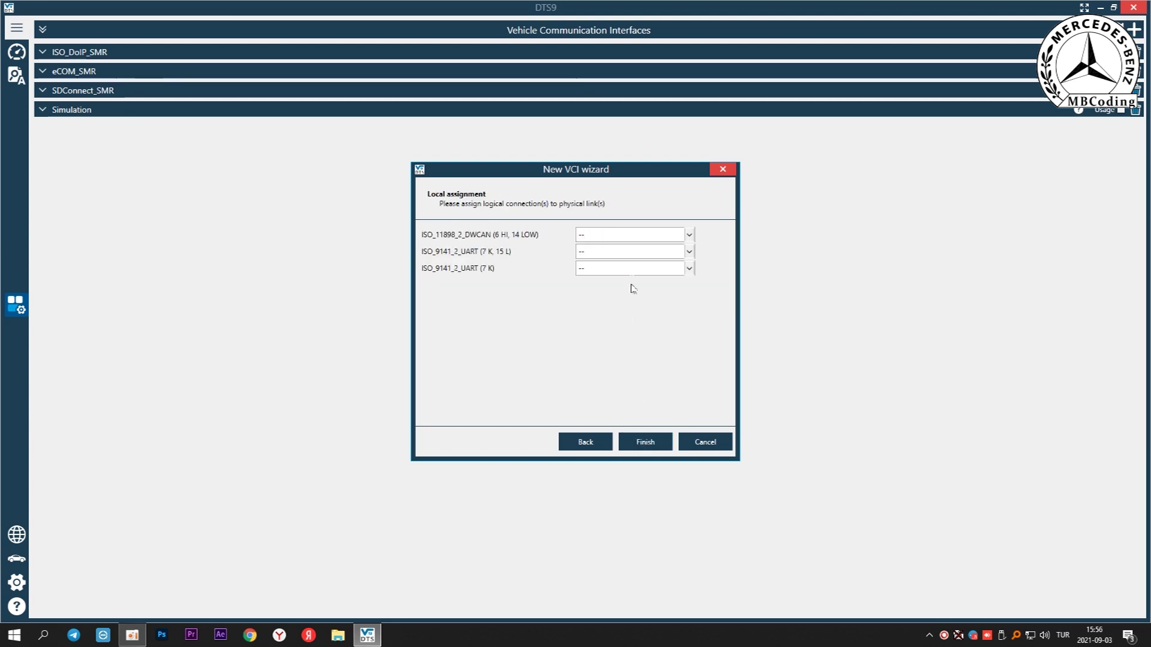
Assign CAN 1 to the DWCAN link and KLINE 7 to the 7 K, 15 L link, then finish
click(627, 235)
click(620, 261)
click(623, 253)
click(608, 363)
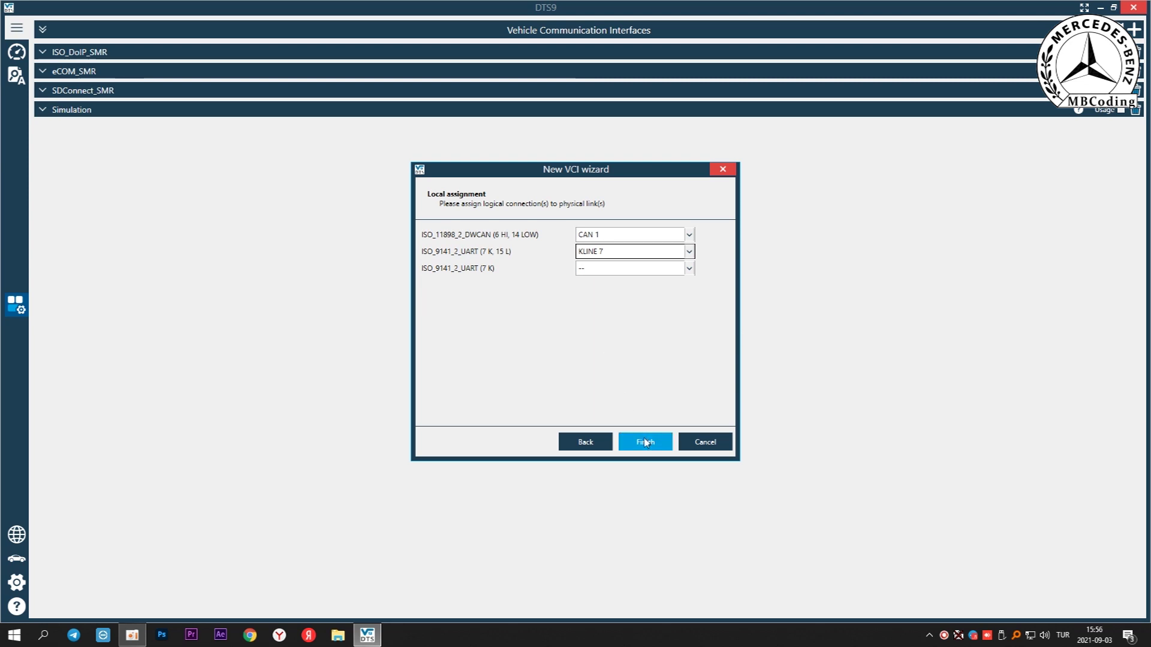
click(645, 442)
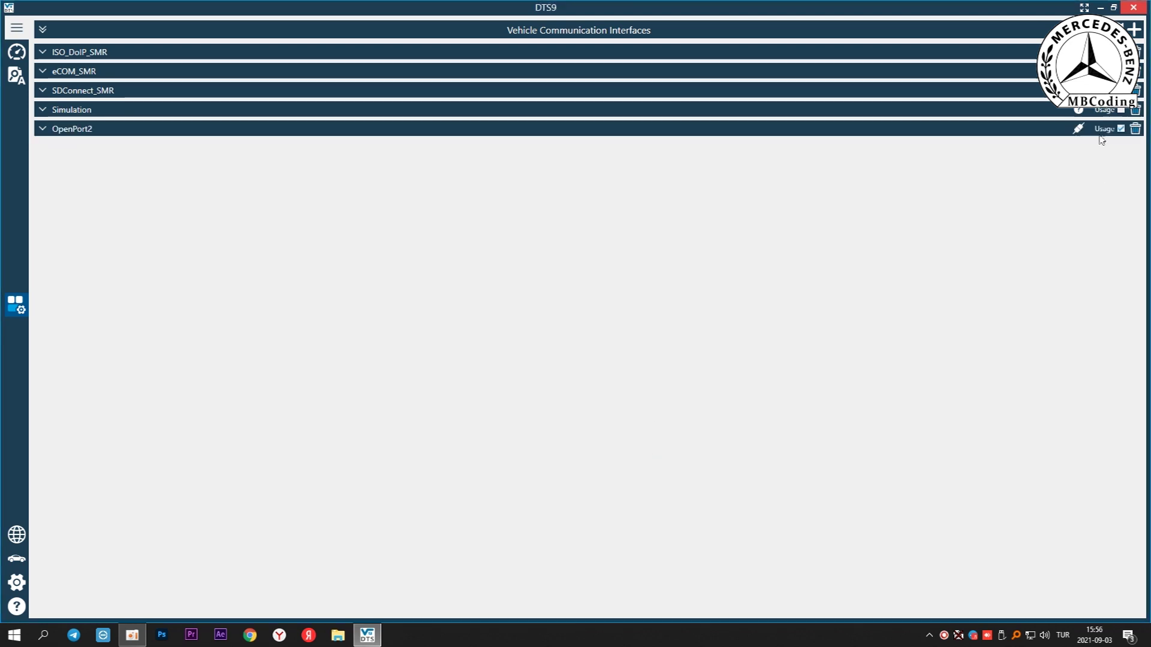
Expand and collapse the OpenPort2 row to check its settings, then return to the Diagnose start page
click(46, 129)
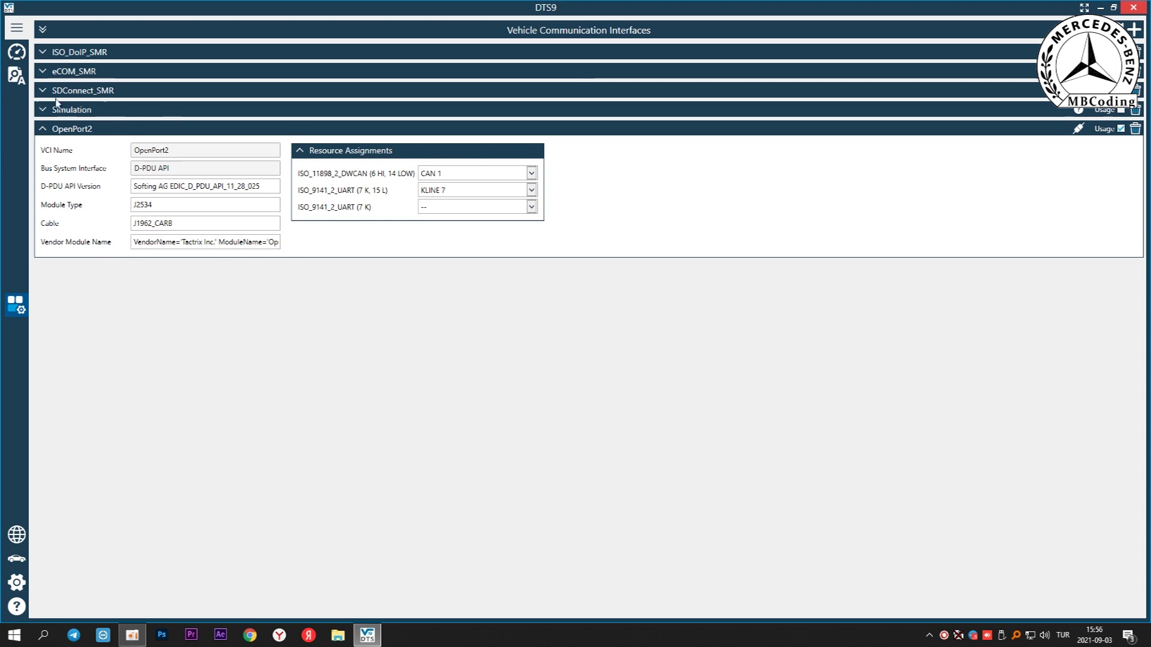
click(44, 128)
click(17, 53)
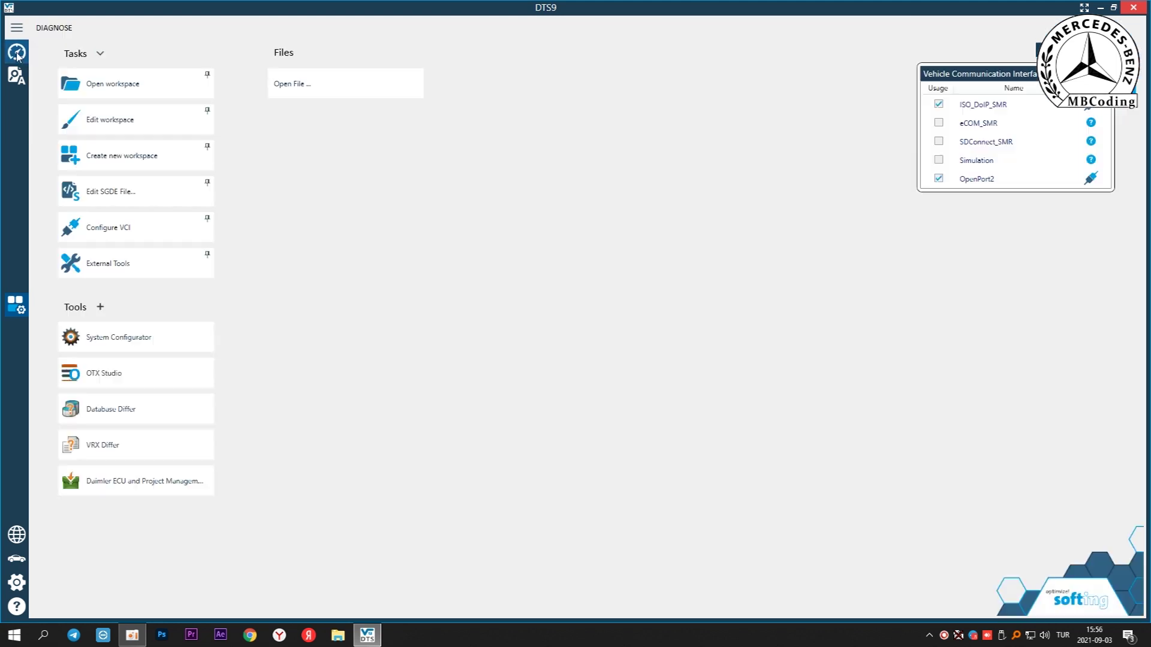